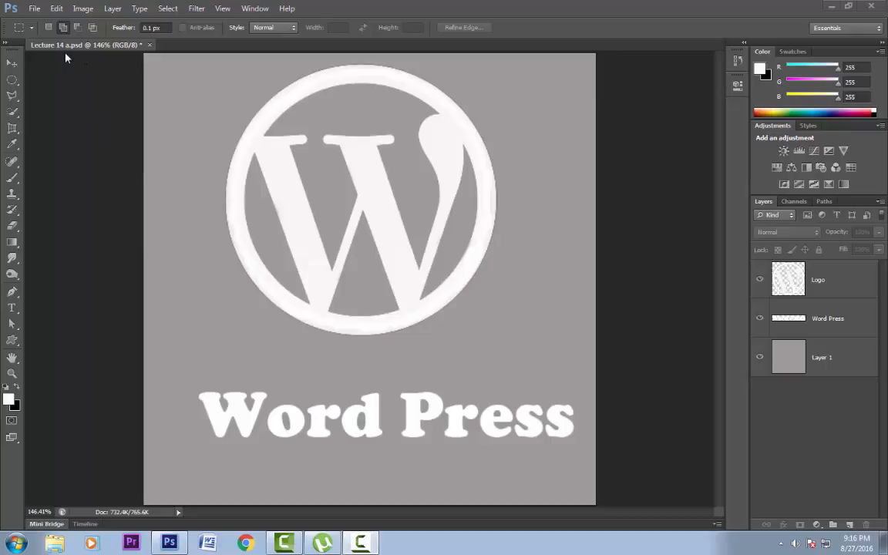
# Open the Logo layer's style settings and enable a Drop Shadow in place of an Inner Shadow.
pyautogui.press('v')
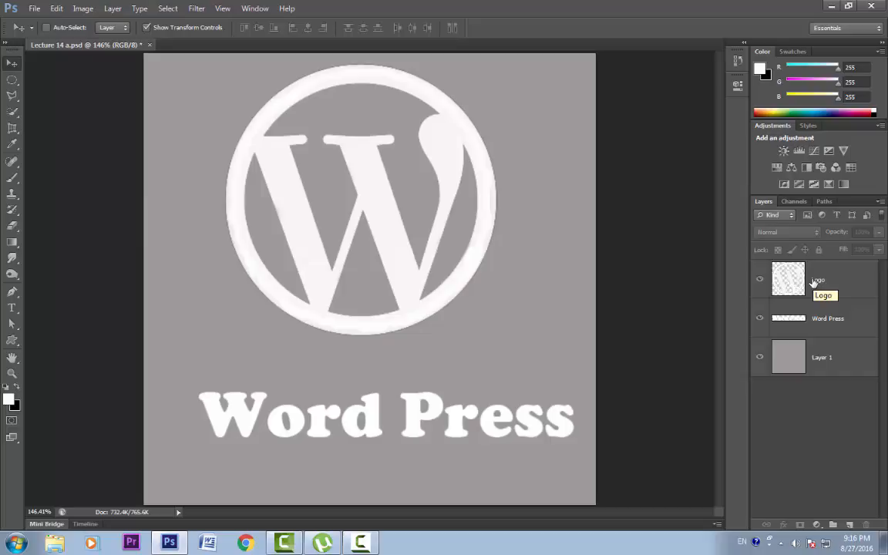
pyautogui.click(813, 282)
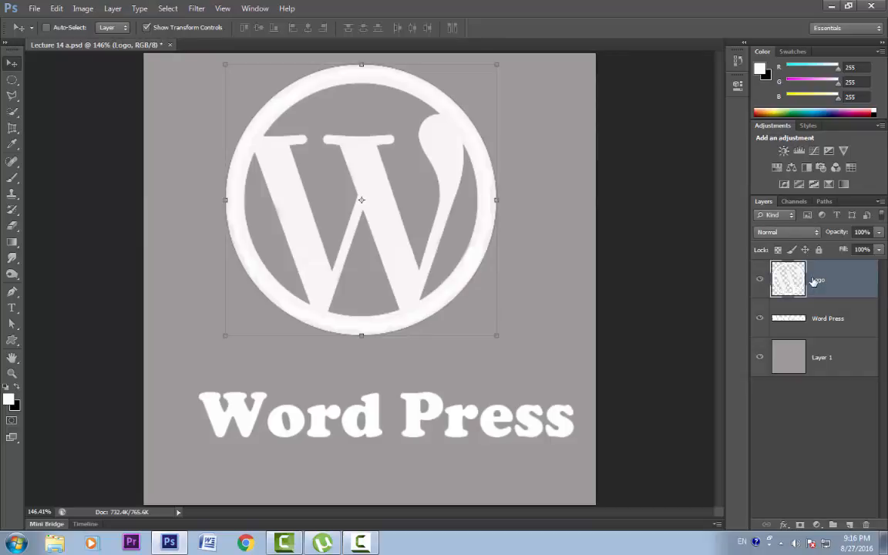
pyautogui.click(784, 525)
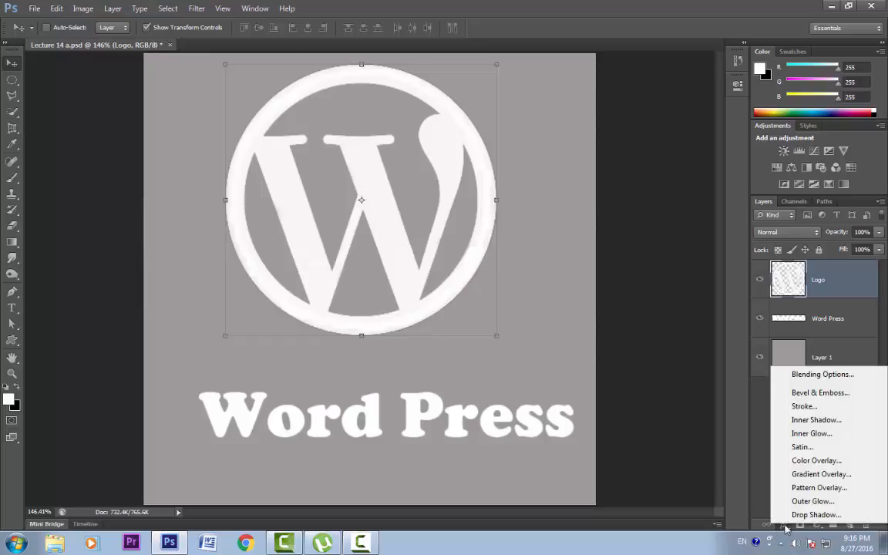
pyautogui.click(814, 420)
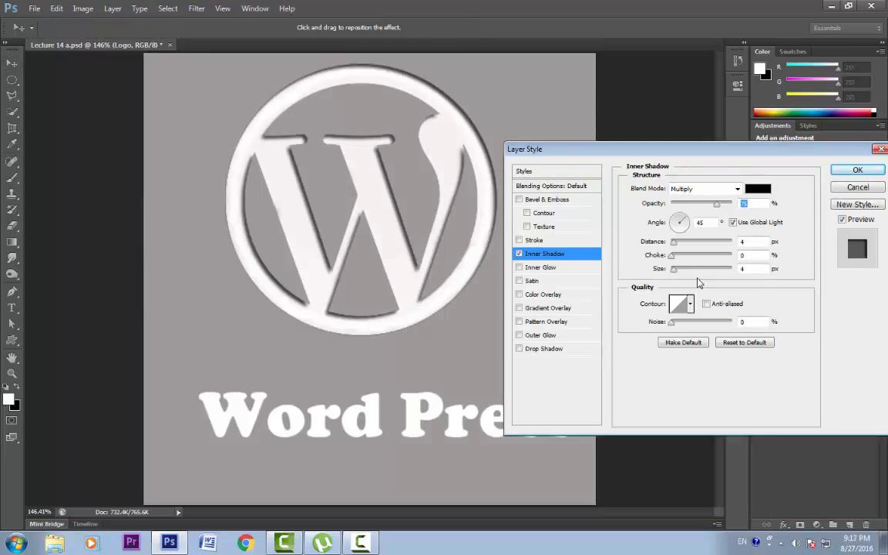
pyautogui.click(519, 255)
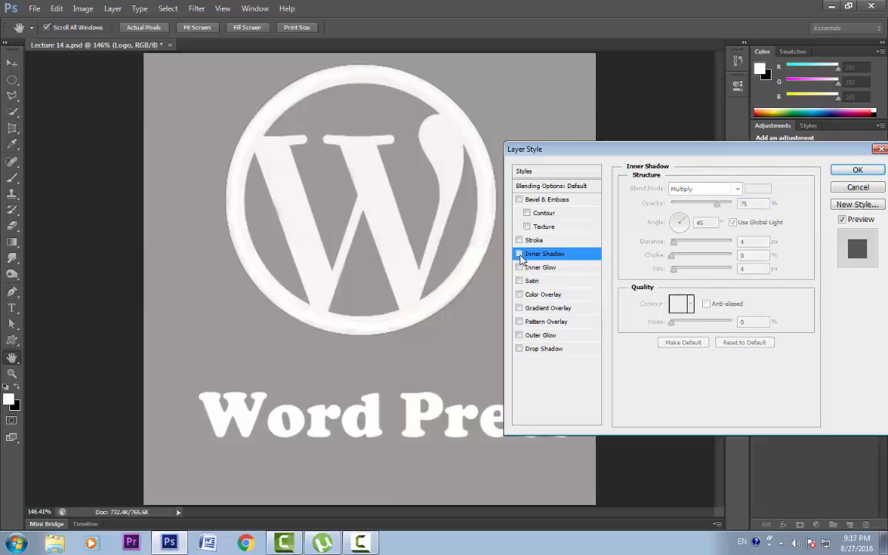
pyautogui.click(519, 349)
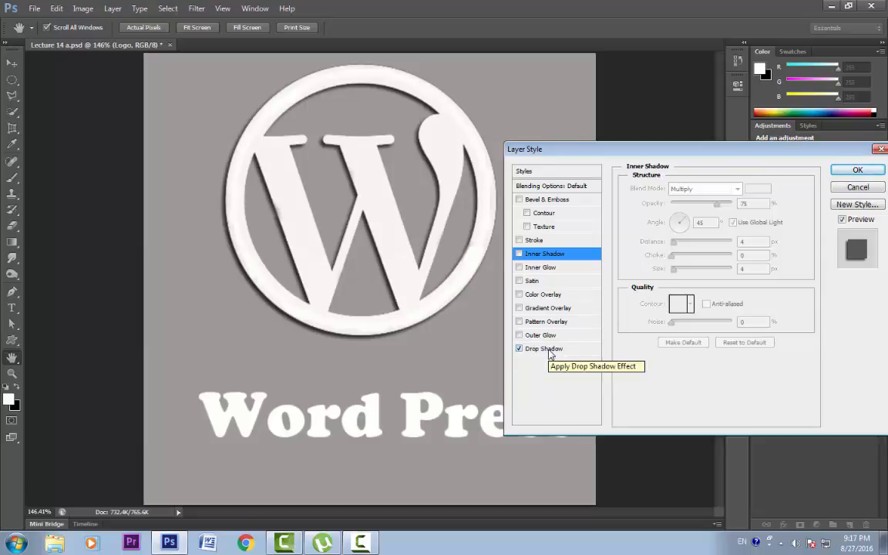
pyautogui.click(549, 351)
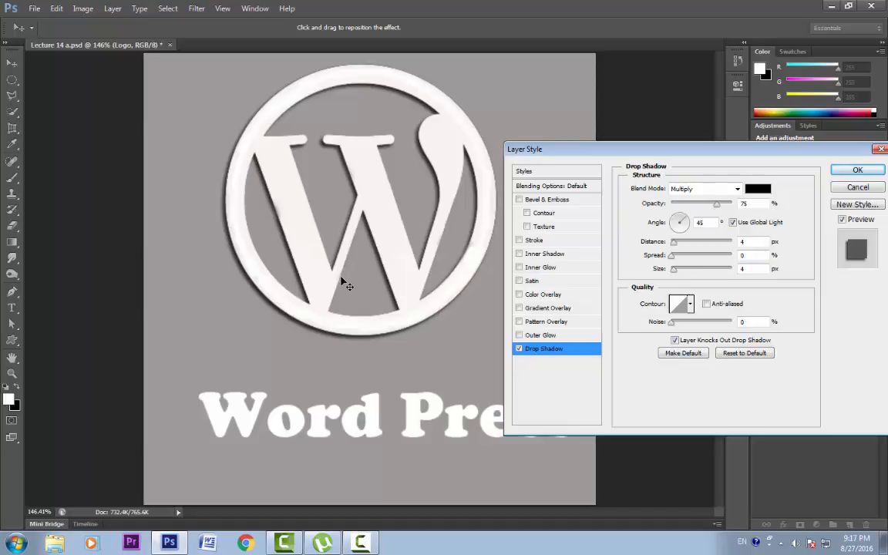
# Reposition the logo's drop shadow to an angle of 36° and a distance of 15 px.
pyautogui.moveTo(347, 283)
pyautogui.mouseDown()
pyautogui.moveTo(355, 284)
pyautogui.moveTo(334, 284)
pyautogui.mouseUp()
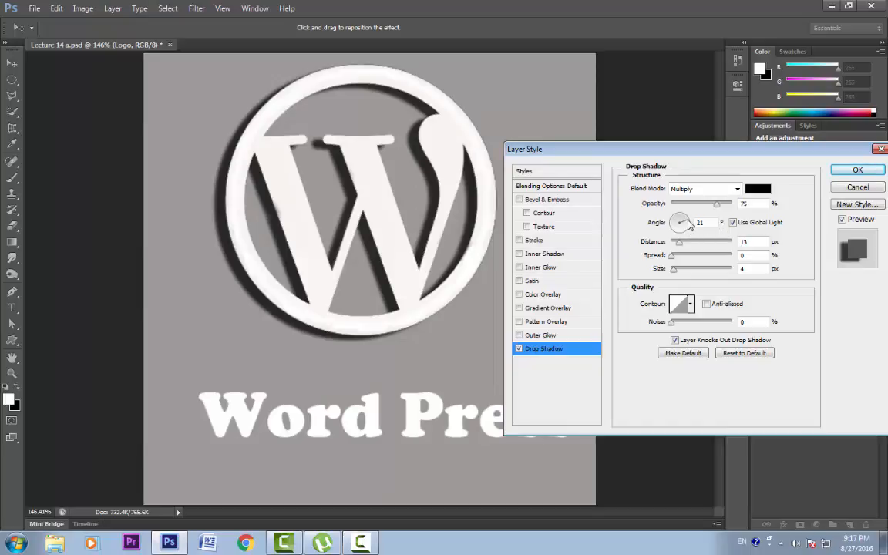
pyautogui.click(688, 220)
pyautogui.moveTo(688, 224); pyautogui.dragTo(683, 245)
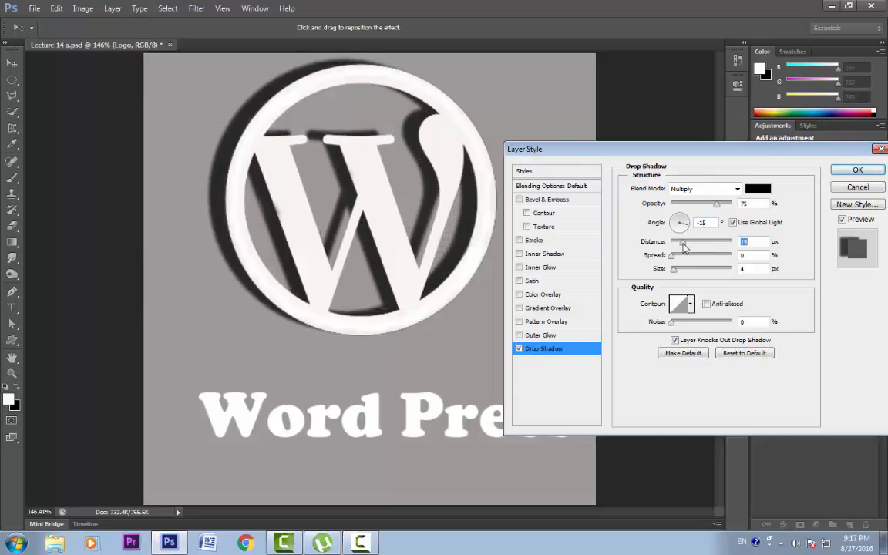
pyautogui.moveTo(364, 262); pyautogui.dragTo(370, 273)
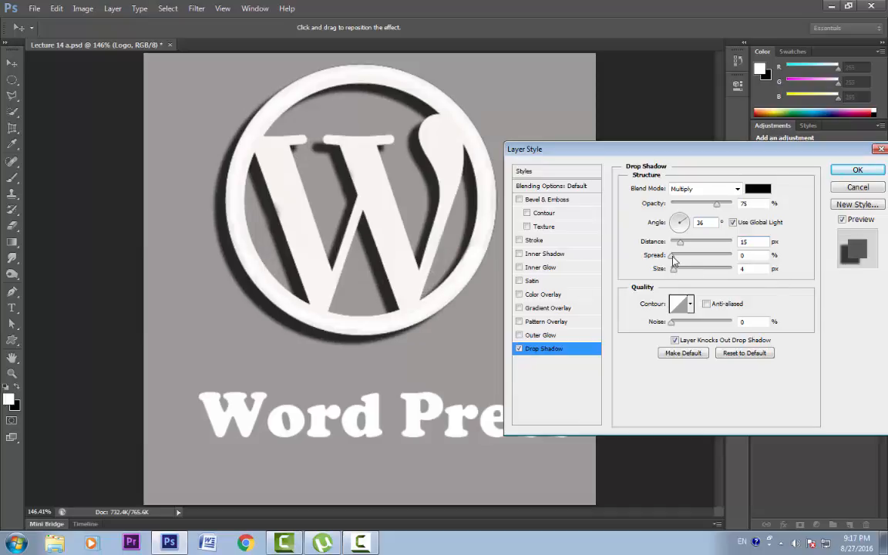
# Set the logo's drop shadow size to 2 px and spread to 7%, and apply the style.
pyautogui.moveTo(674, 268); pyautogui.dragTo(673, 272)
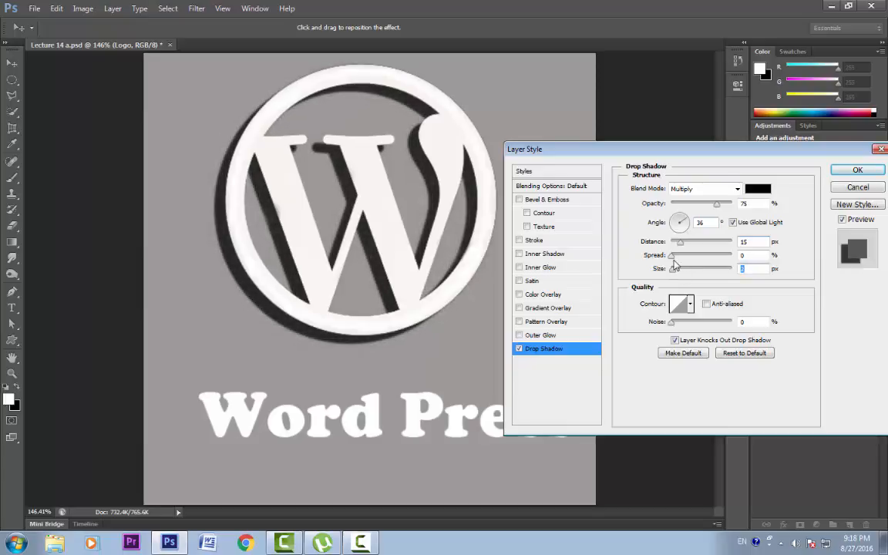
pyautogui.click(672, 257)
pyautogui.moveTo(674, 259); pyautogui.dragTo(683, 264)
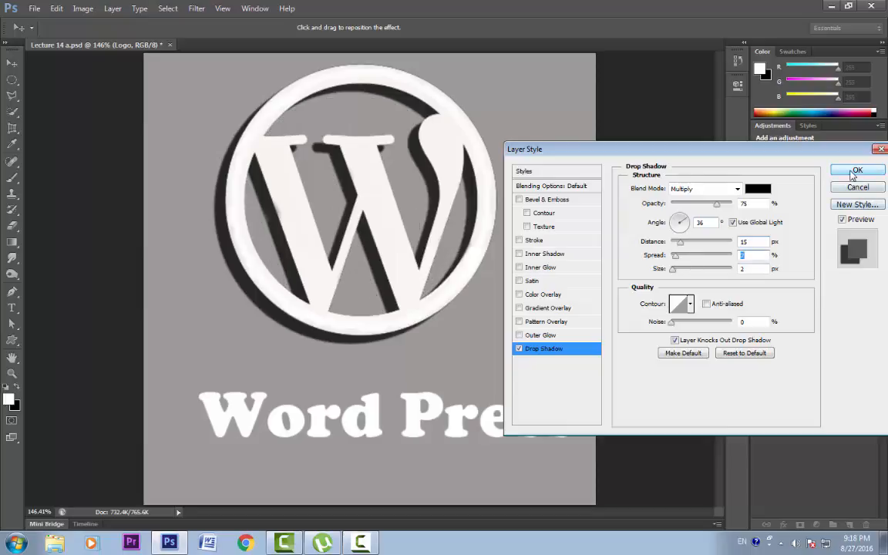
pyautogui.click(857, 171)
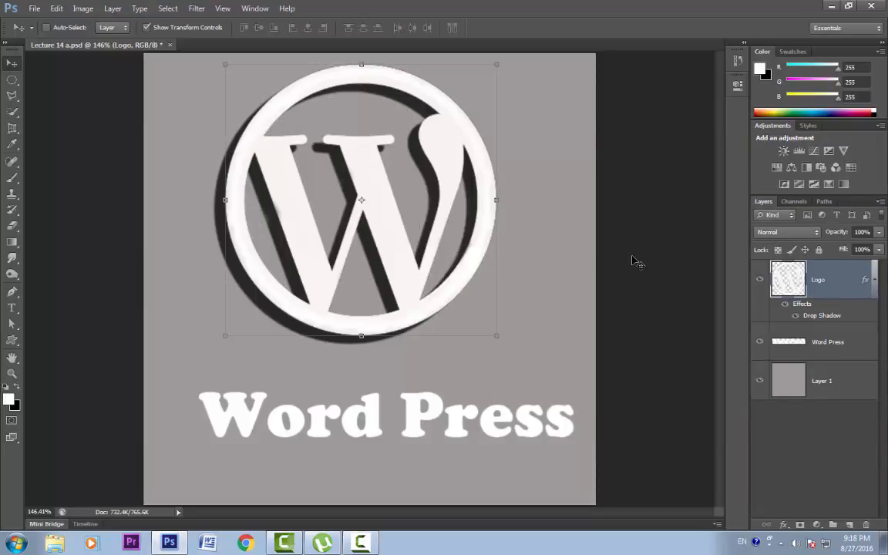
# Add Bevel & Emboss to the Logo layer with the Emboss style.
pyautogui.doubleClick(865, 283)
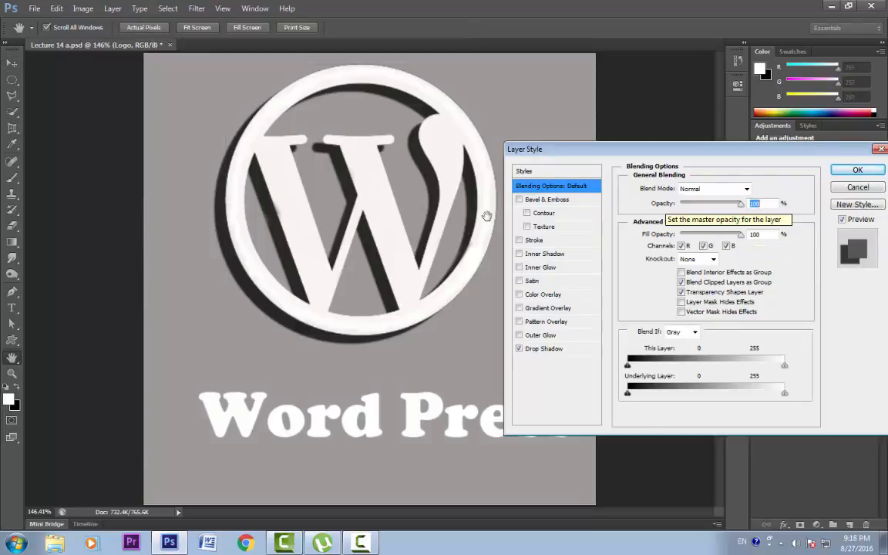
pyautogui.click(543, 199)
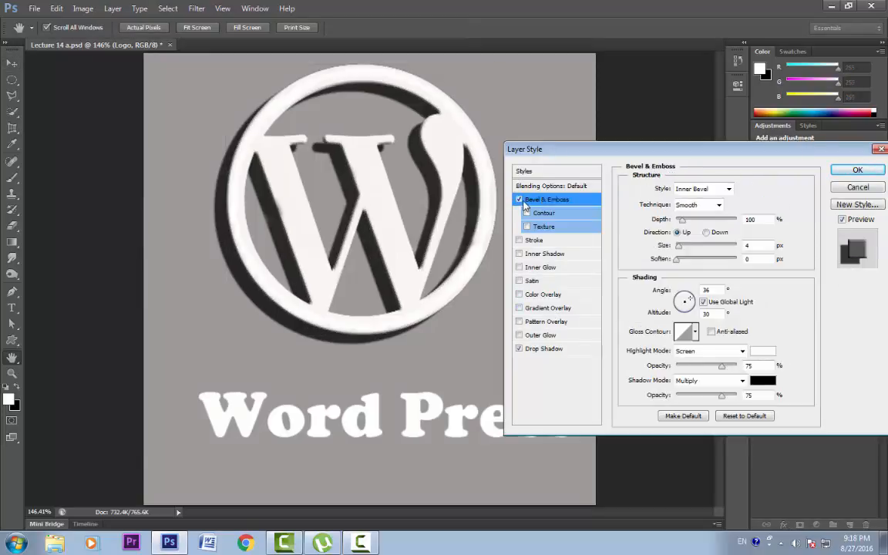
pyautogui.click(729, 189)
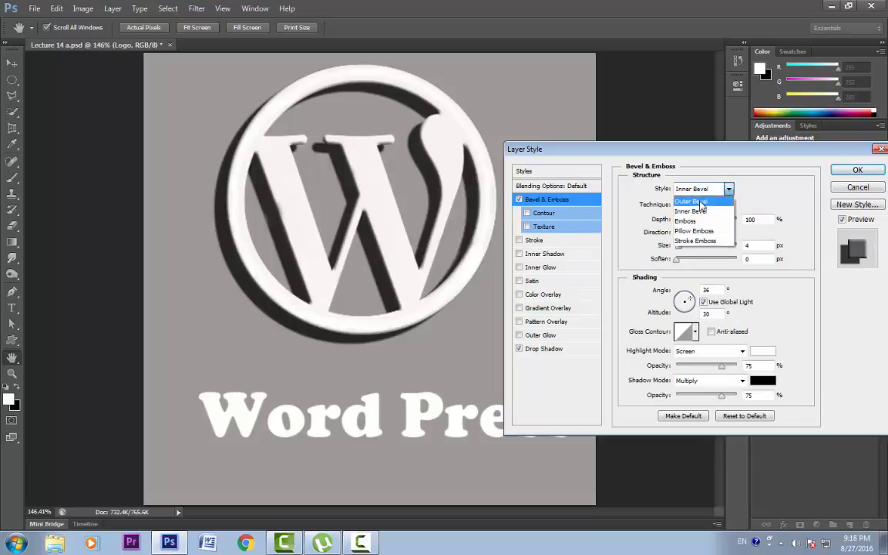
pyautogui.click(686, 220)
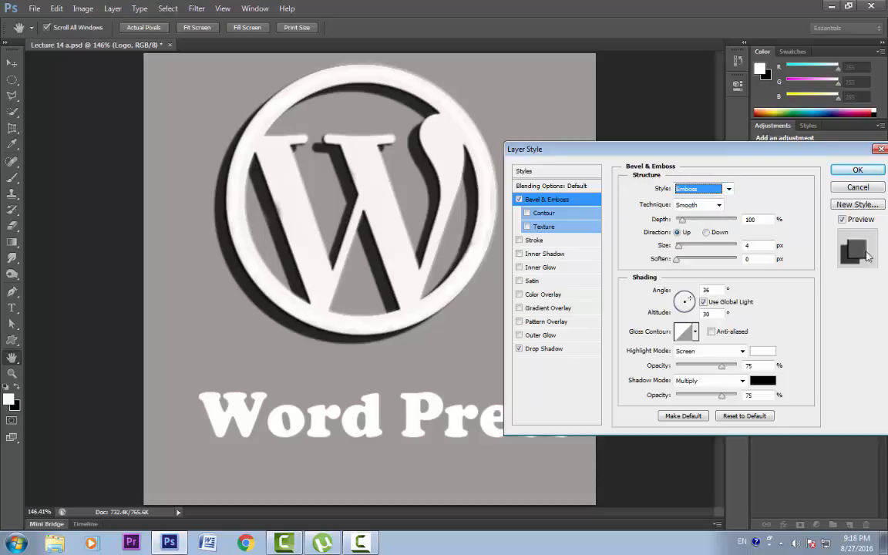
# Try the Chisel Hard and Chisel Soft techniques on the logo's bevel, returning to Smooth with the Up direction.
pyautogui.click(719, 205)
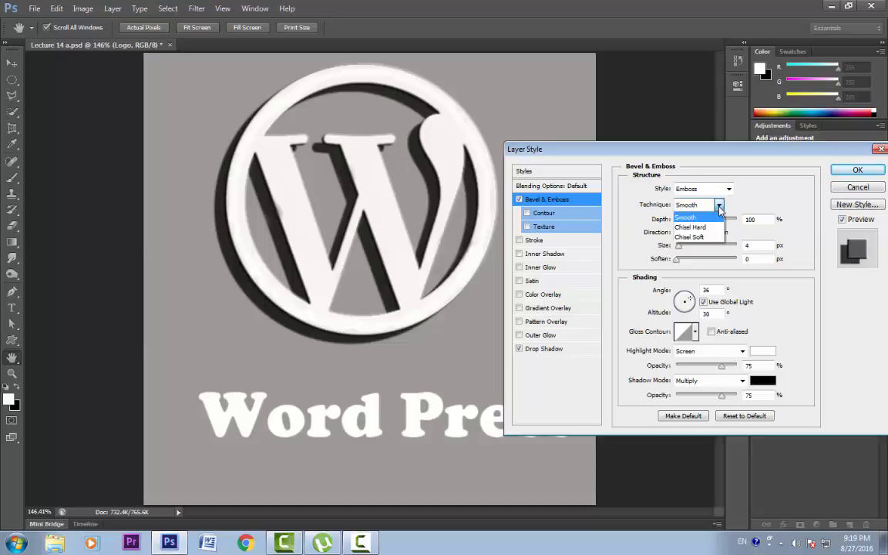
pyautogui.click(690, 227)
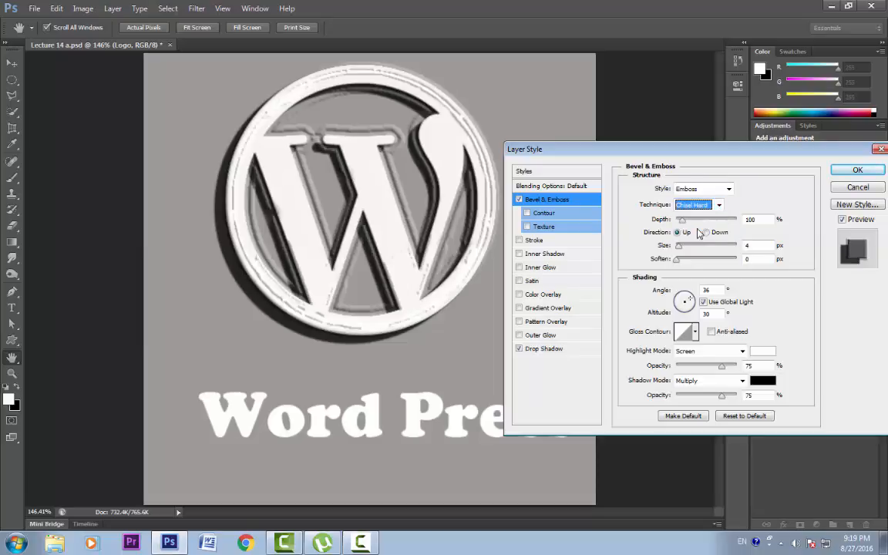
pyautogui.click(719, 205)
pyautogui.click(698, 236)
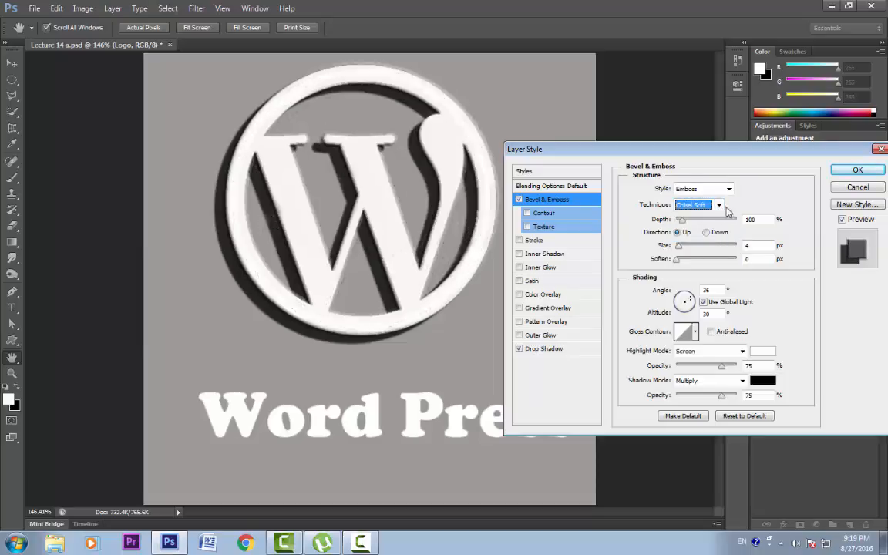
pyautogui.click(718, 205)
pyautogui.click(693, 220)
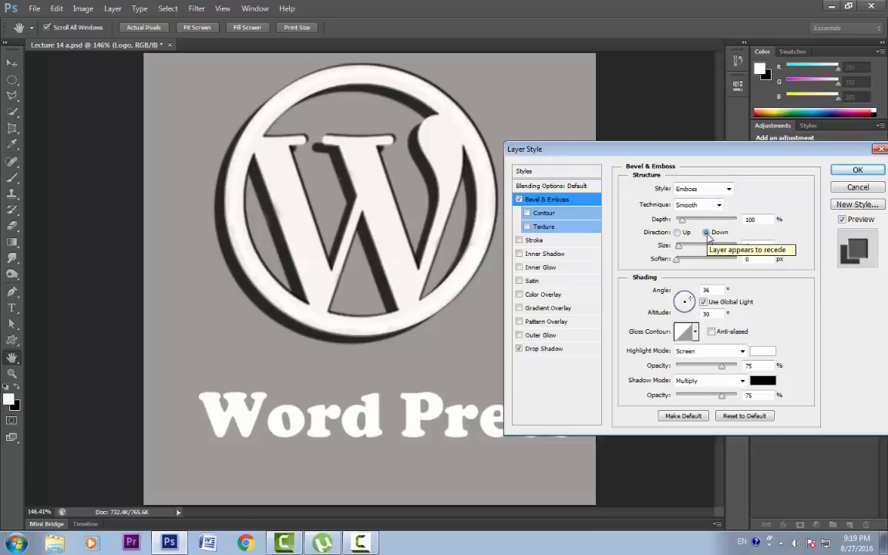
pyautogui.click(677, 232)
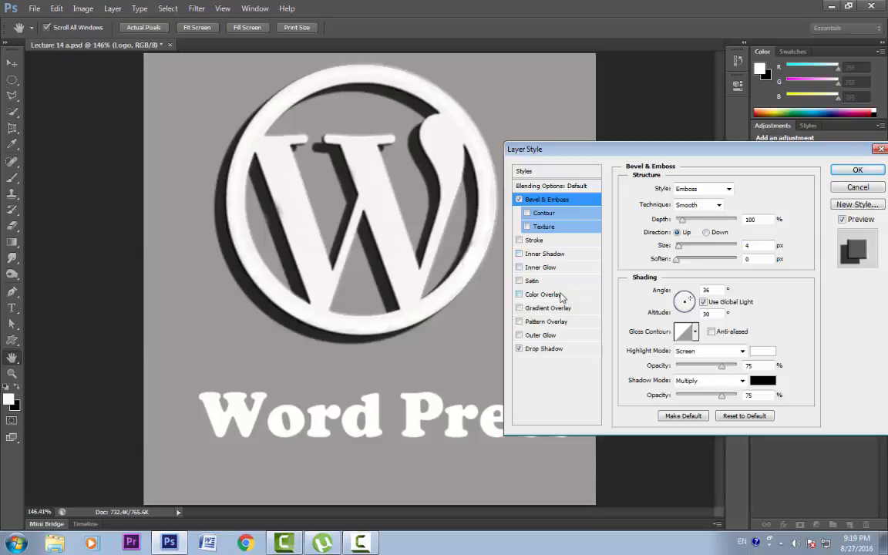
# Add a Color Overlay in muted golden yellow to the Logo layer and apply the layer style.
pyautogui.click(538, 296)
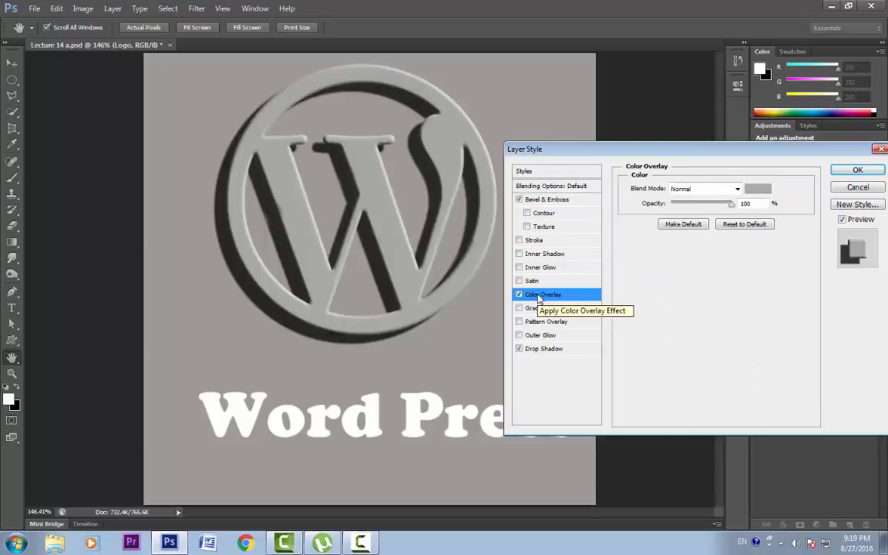
pyautogui.click(758, 188)
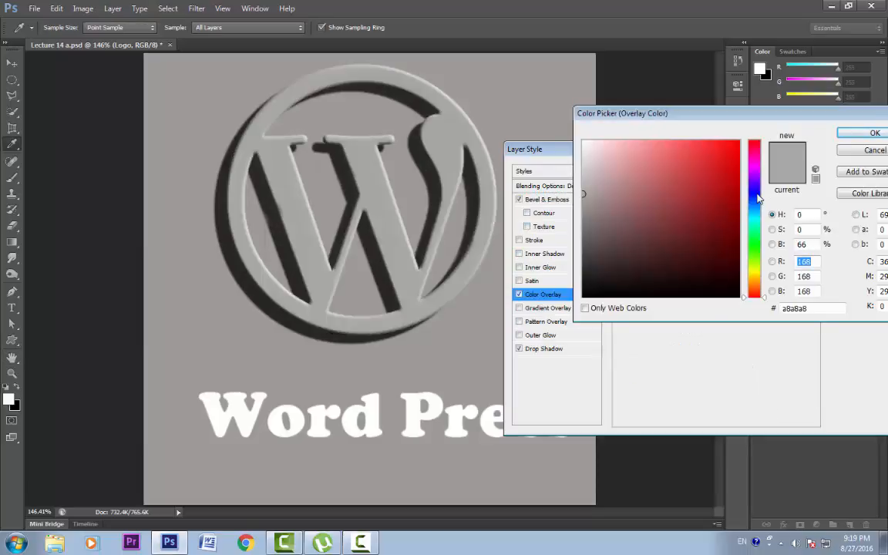
pyautogui.click(756, 274)
pyautogui.moveTo(592, 148); pyautogui.dragTo(662, 180)
pyautogui.click(868, 133)
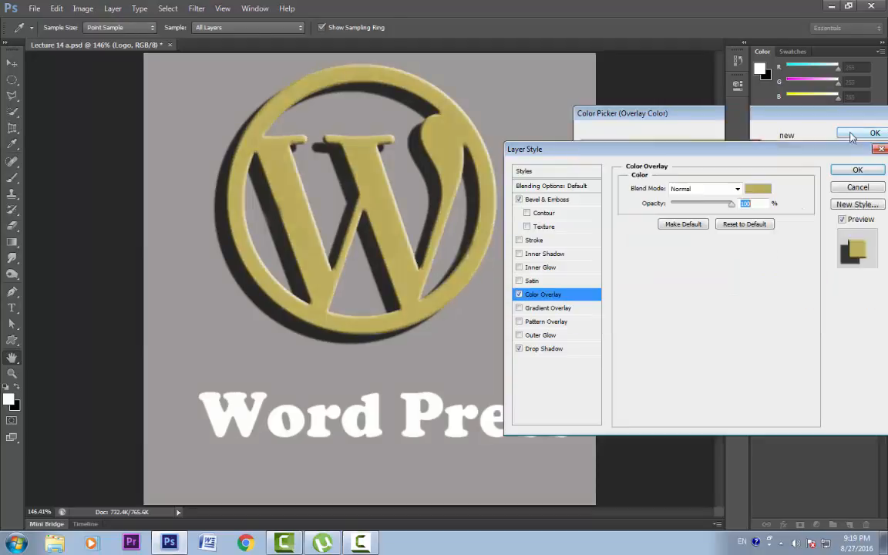
pyautogui.click(856, 171)
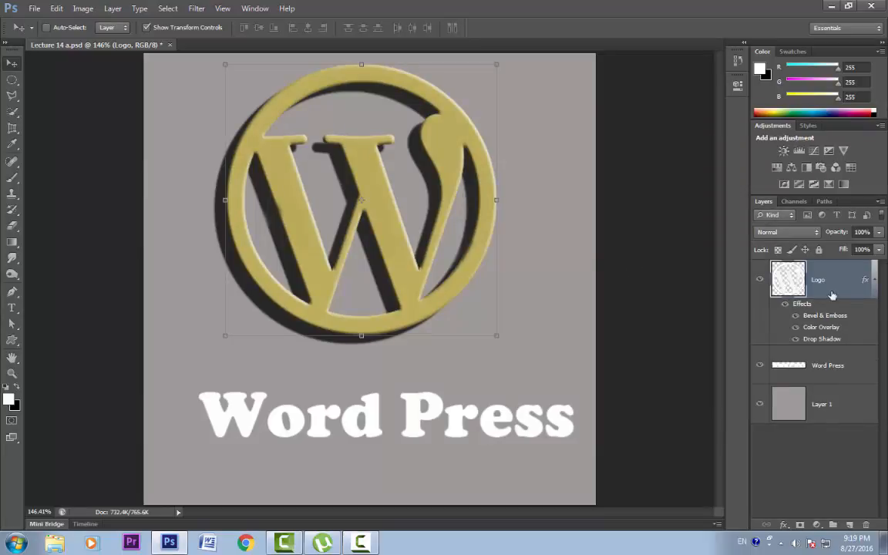
# Toggle the Logo layer's Bevel & Emboss, Color Overlay and Drop Shadow, and all its effects together, to compare their appearance.
pyautogui.click(796, 315)
pyautogui.click(795, 315)
pyautogui.click(795, 327)
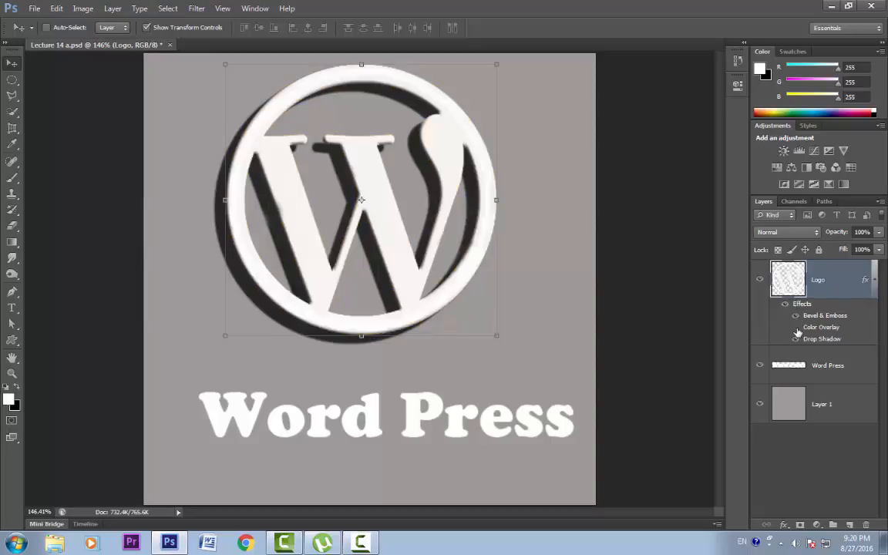
pyautogui.click(795, 326)
pyautogui.click(795, 339)
pyautogui.click(795, 339)
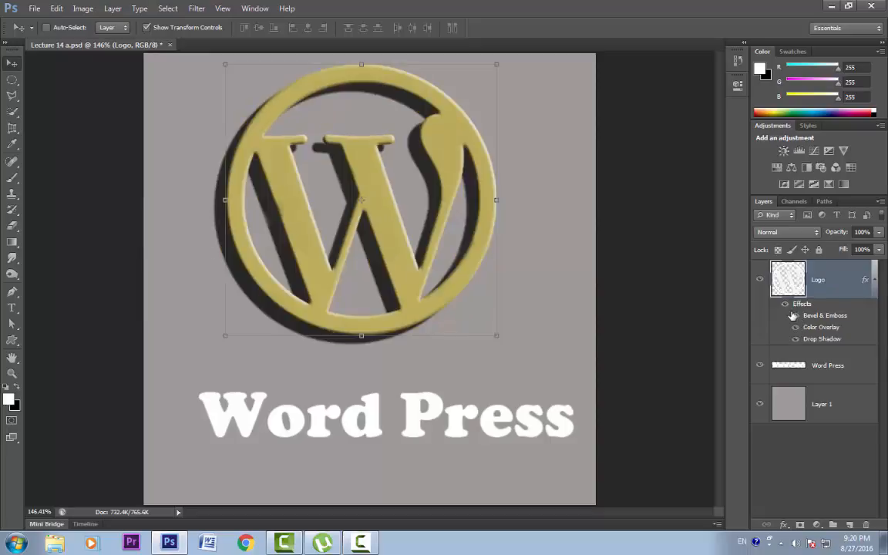
pyautogui.click(784, 305)
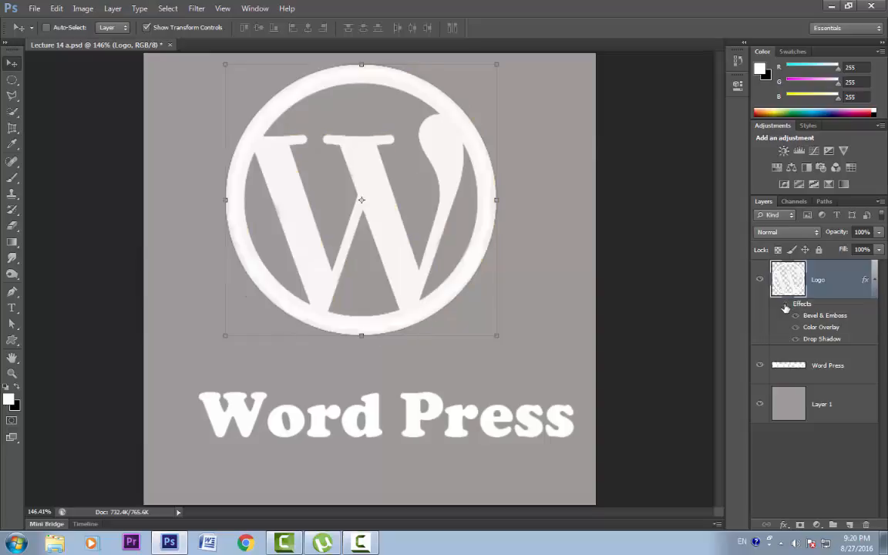
pyautogui.click(785, 306)
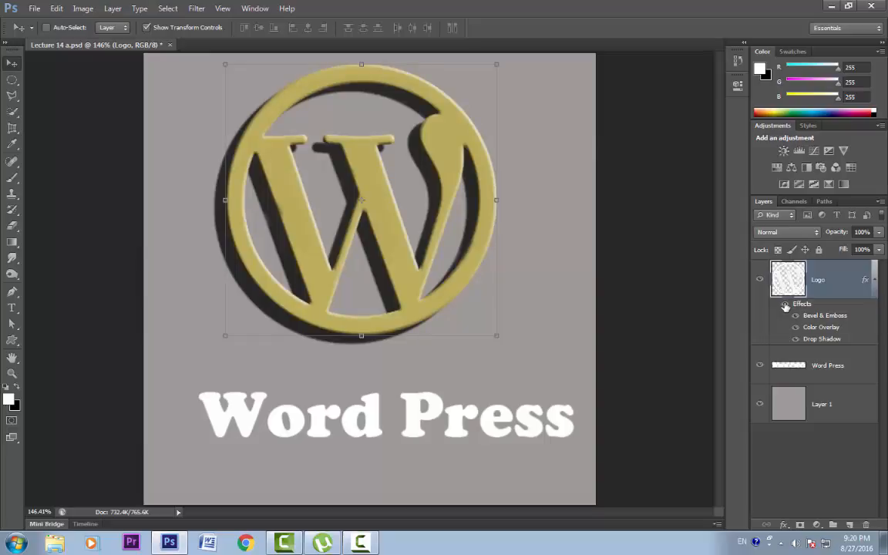
# Copy the Logo layer's style and paste it onto the Word Press text layer.
pyautogui.click(832, 366)
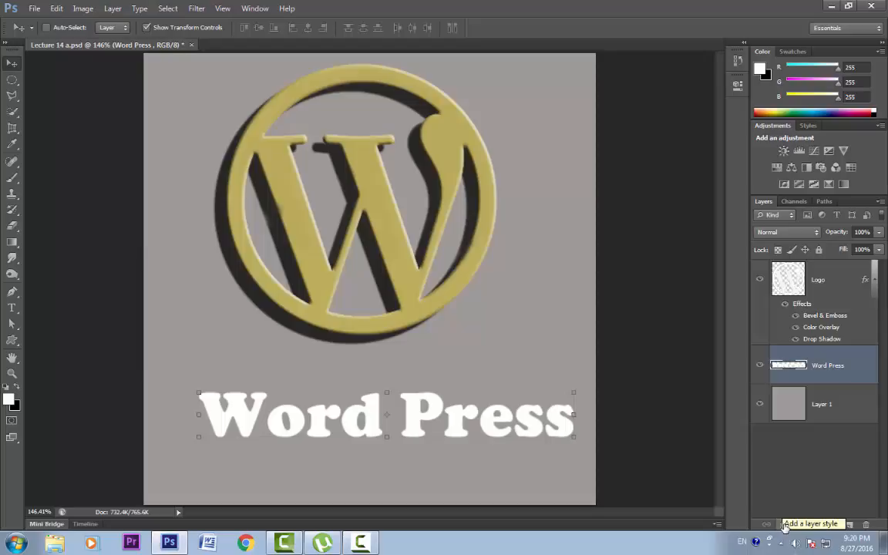
pyautogui.click(821, 281)
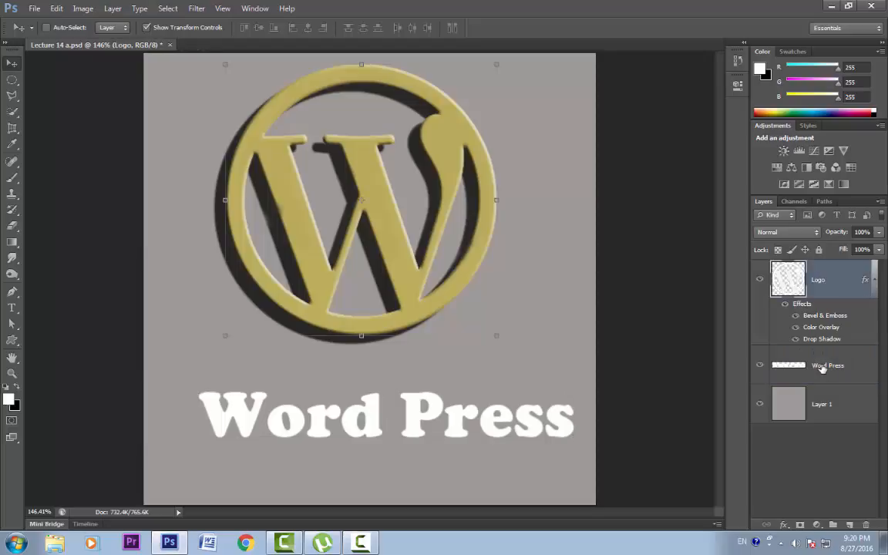
pyautogui.rightClick(819, 287)
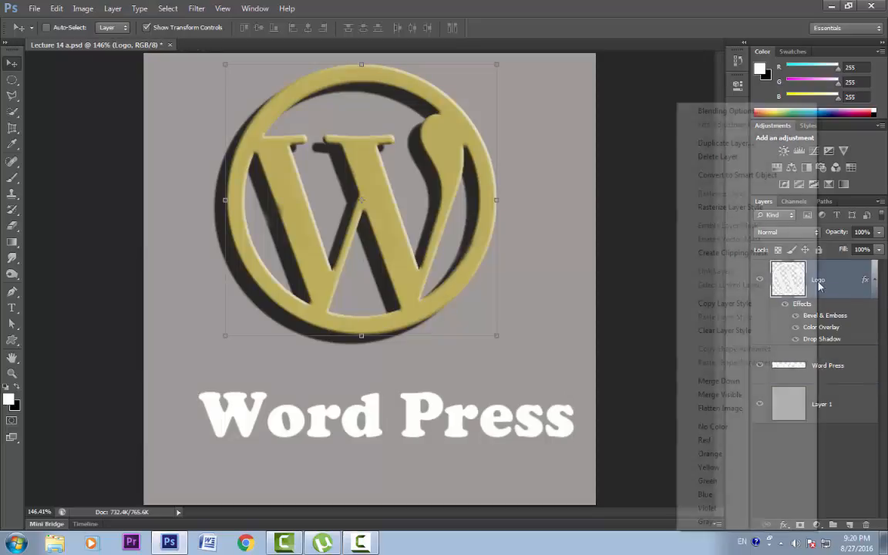
pyautogui.click(724, 302)
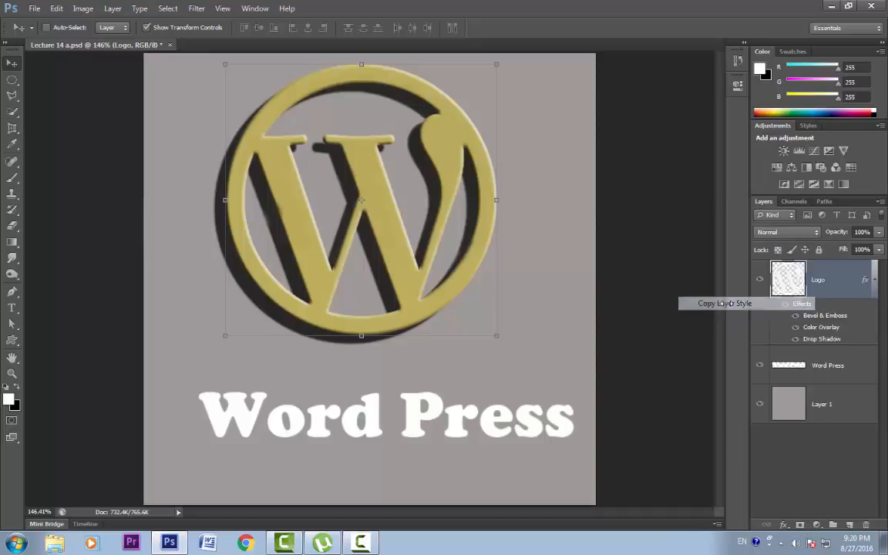
pyautogui.click(821, 368)
pyautogui.rightClick(821, 370)
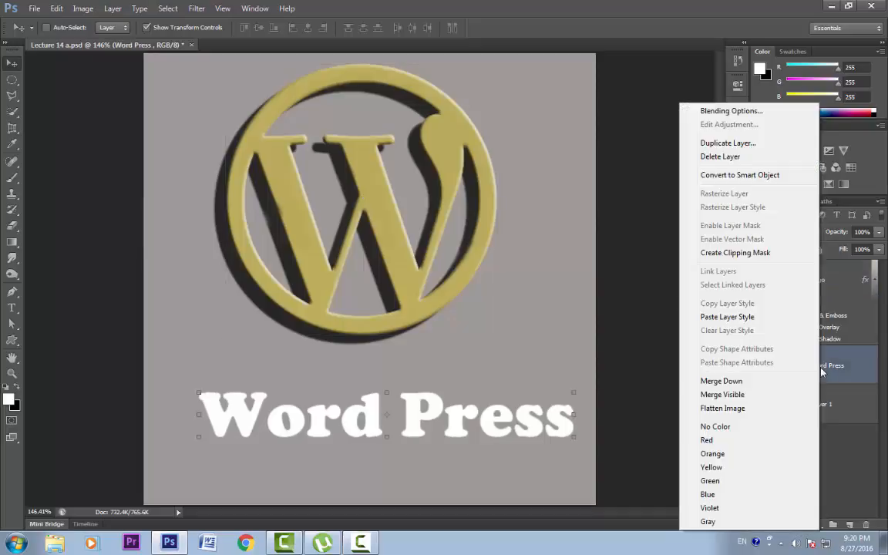
pyautogui.click(715, 317)
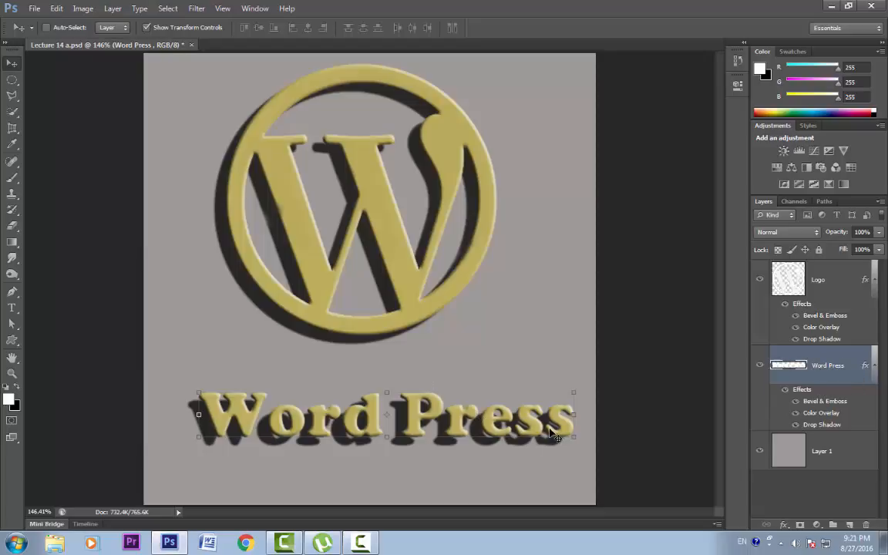
# Shorten the drop shadow distance on the Word Press text layer and apply the change.
pyautogui.doubleClick(863, 343)
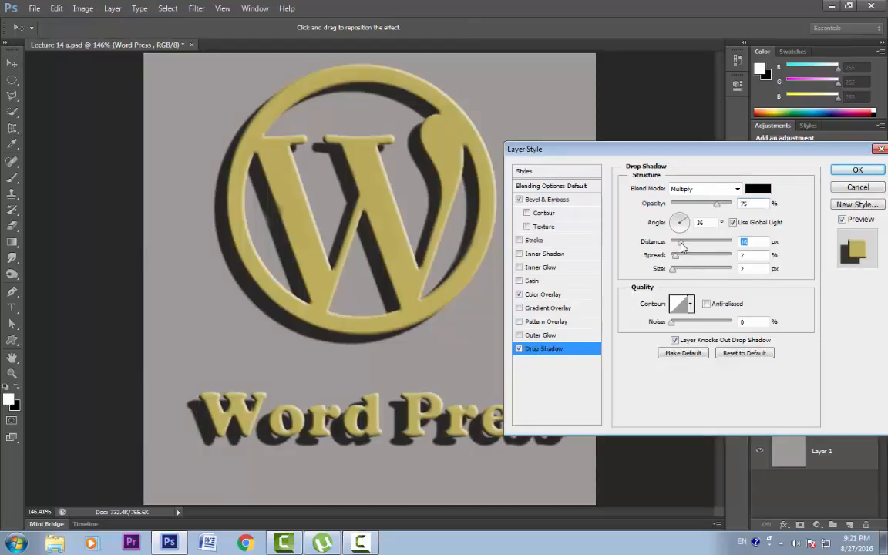
pyautogui.moveTo(680, 242); pyautogui.dragTo(676, 243)
pyautogui.press('Return')
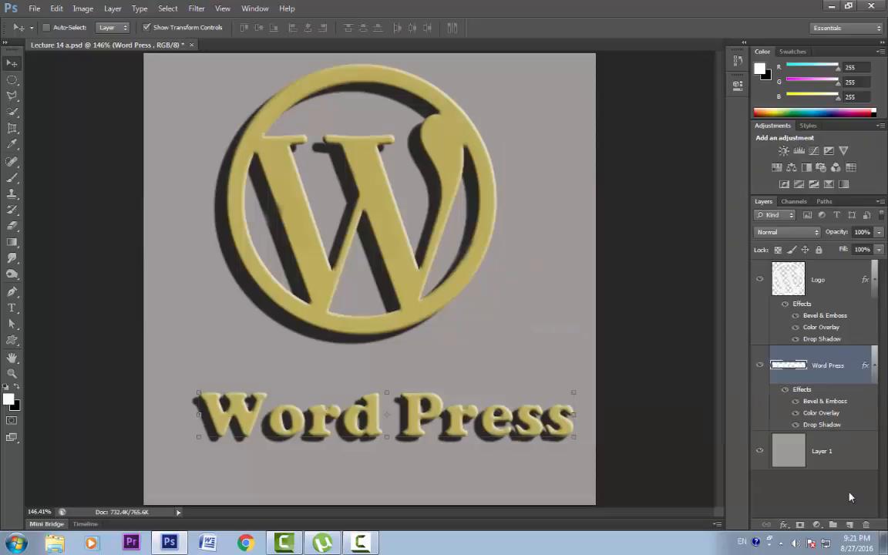